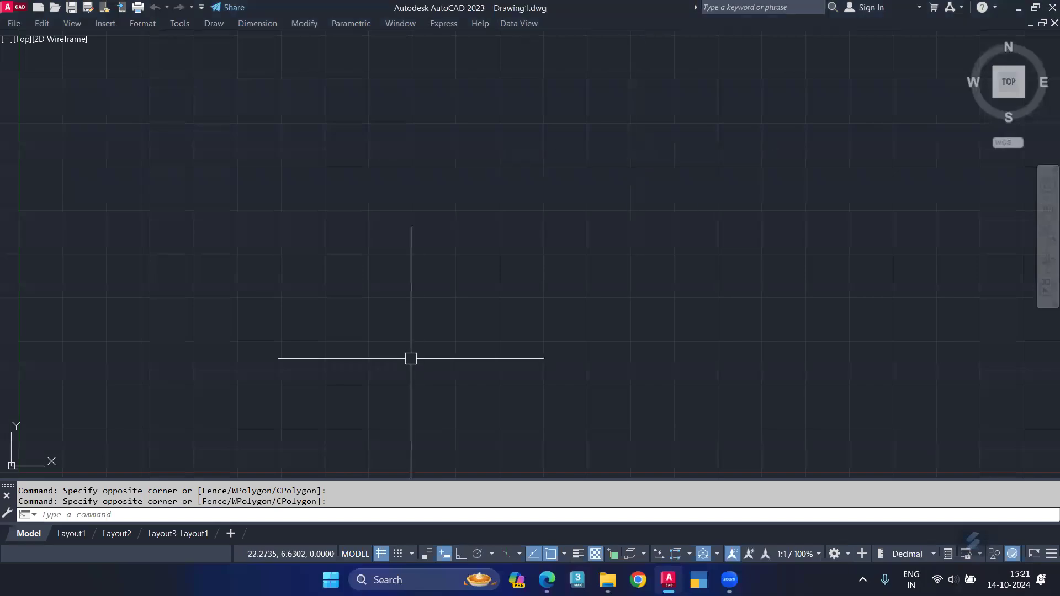
- Set the drawing's length type to Engineering (feet-and-inches) using UNITS
{"action": "left_click", "coordinate": [397, 346]}
{"action": "left_click", "coordinate": [30, 140]}
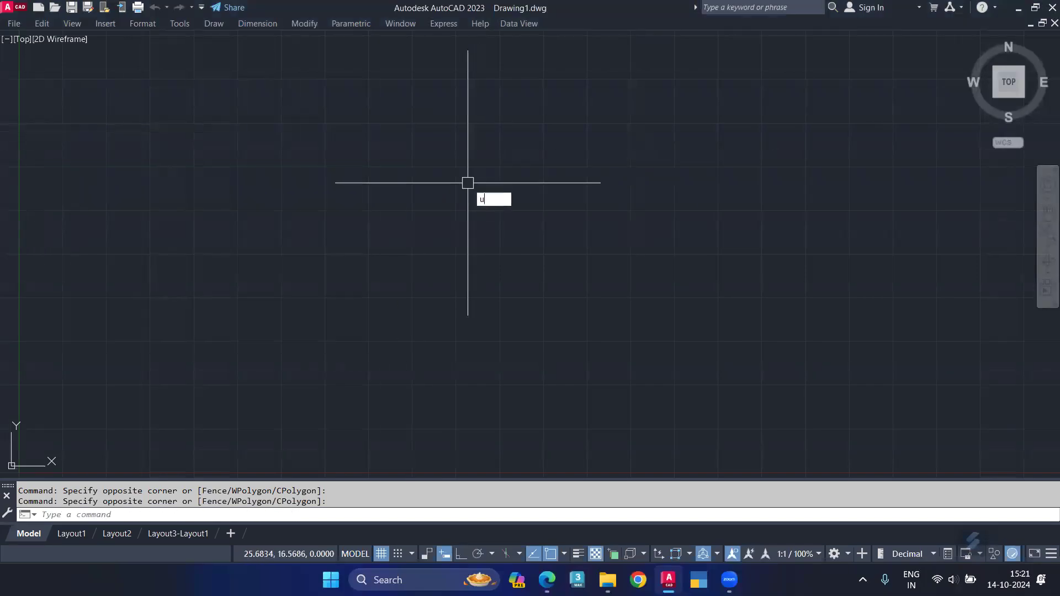
{"action": "type", "text": "un"}
{"action": "key", "text": "Return"}
{"action": "scroll", "coordinate": [464, 195], "scroll_direction": "down", "scroll_amount": 1}
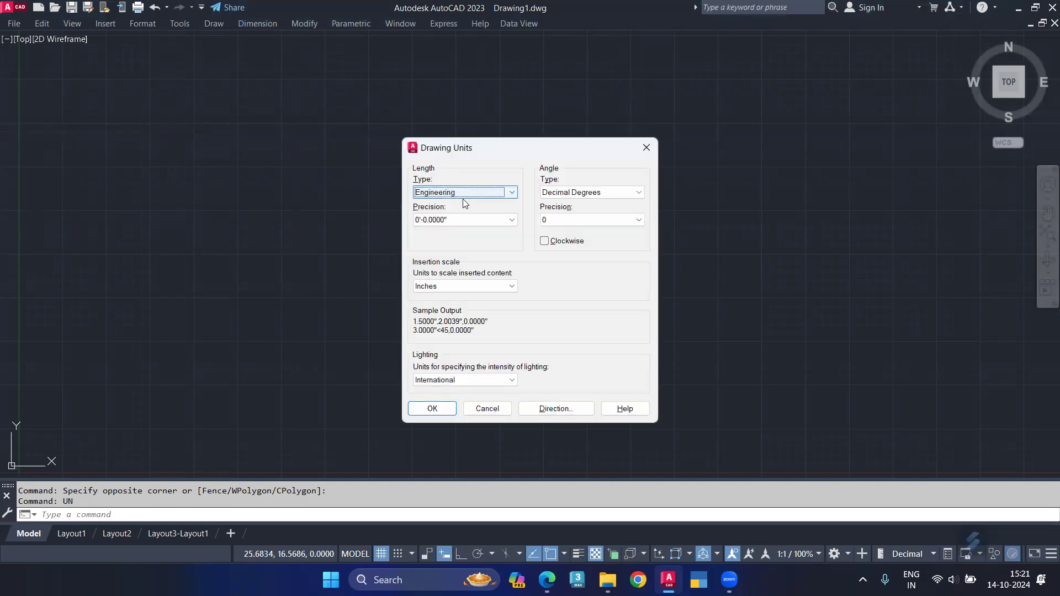
{"action": "left_click", "coordinate": [432, 409]}
{"action": "left_click", "coordinate": [585, 180]}
{"action": "left_click", "coordinate": [337, 299]}
{"action": "key", "text": "Escape"}
{"action": "key", "text": "Escape"}
{"action": "left_click", "coordinate": [399, 271]}
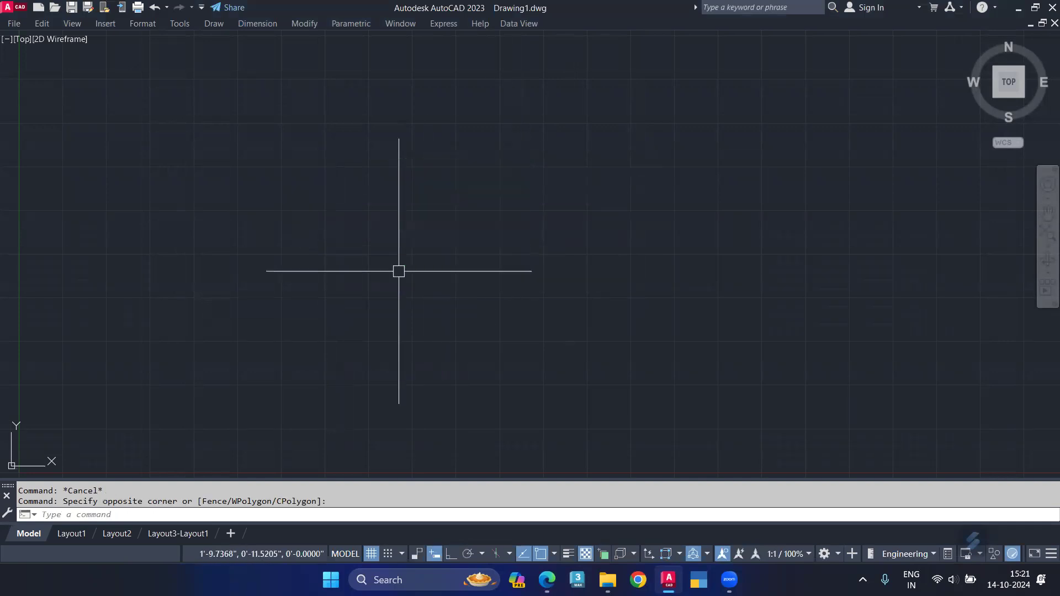
- Draw a rectangle about 1'-3.1234" by 1'-0.5570" in the middle of the canvas
{"action": "type", "text": "rec"}
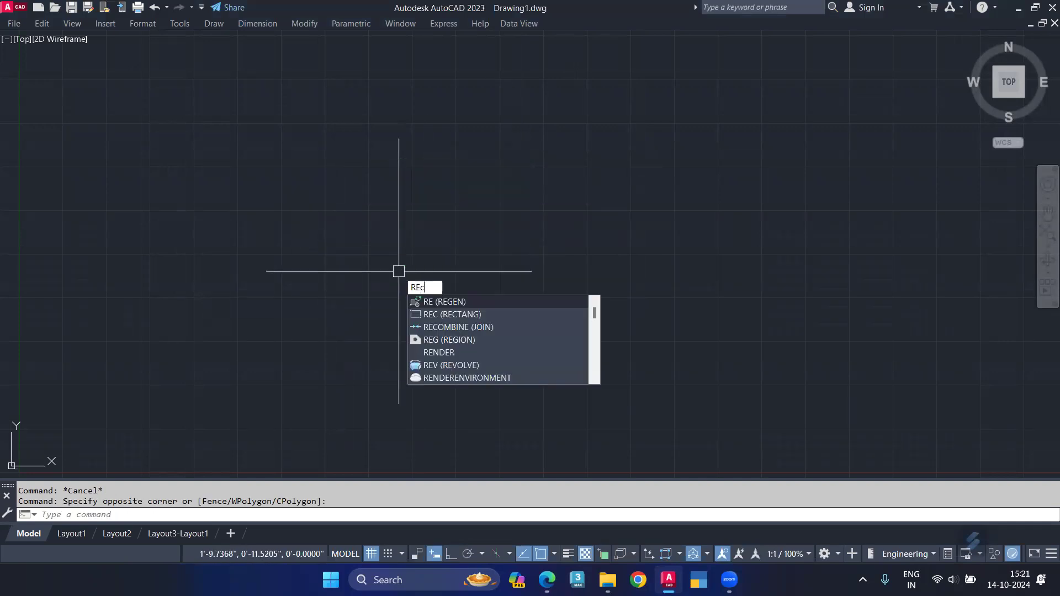
{"action": "key", "text": "Return"}
{"action": "left_click", "coordinate": [346, 150]}
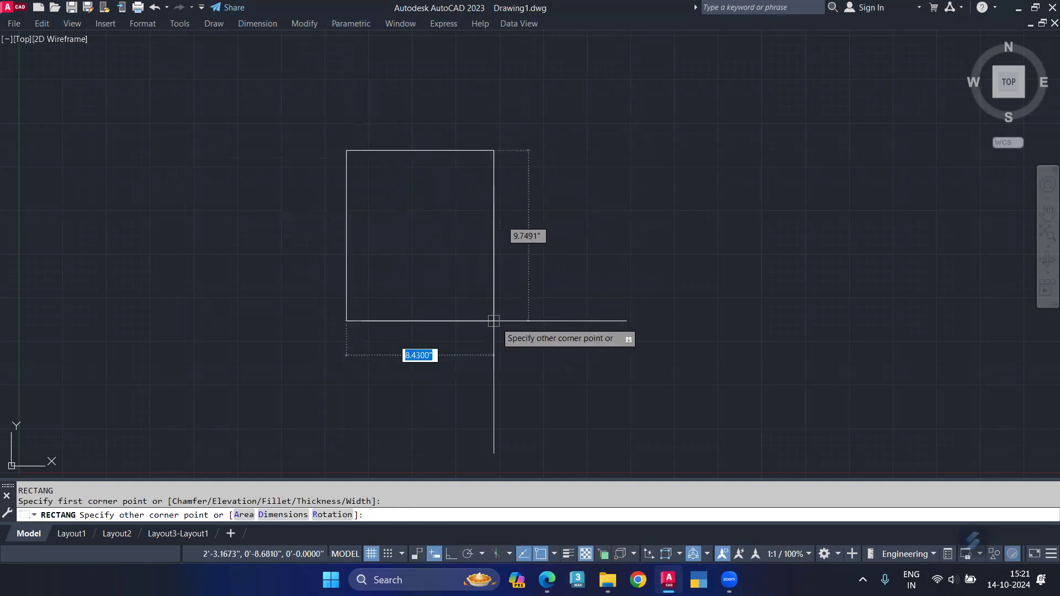
{"action": "left_click", "coordinate": [611, 370]}
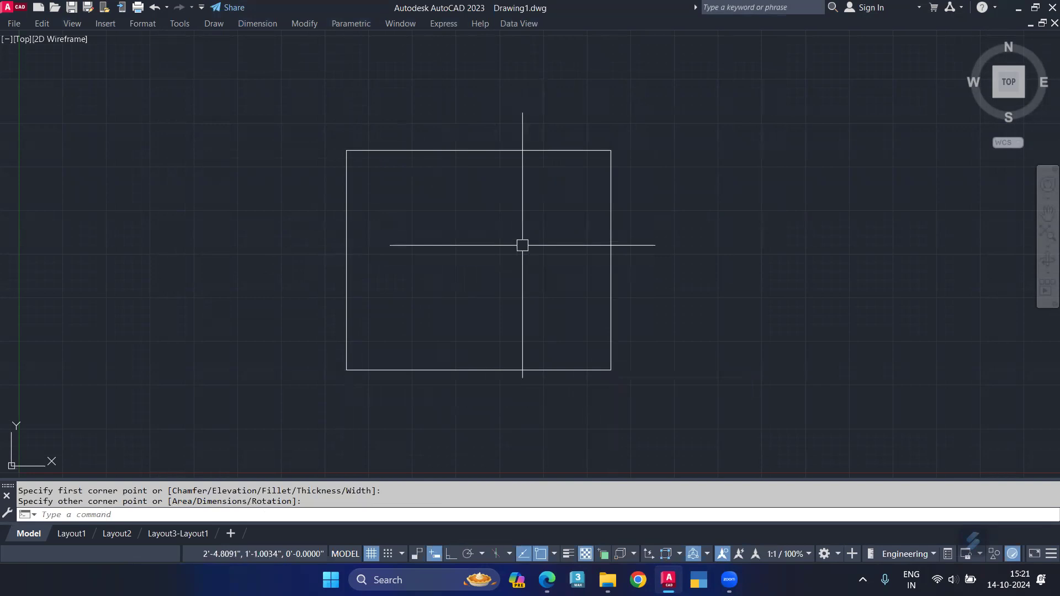
{"action": "type", "text": "mea"}
{"action": "key", "text": "Return"}
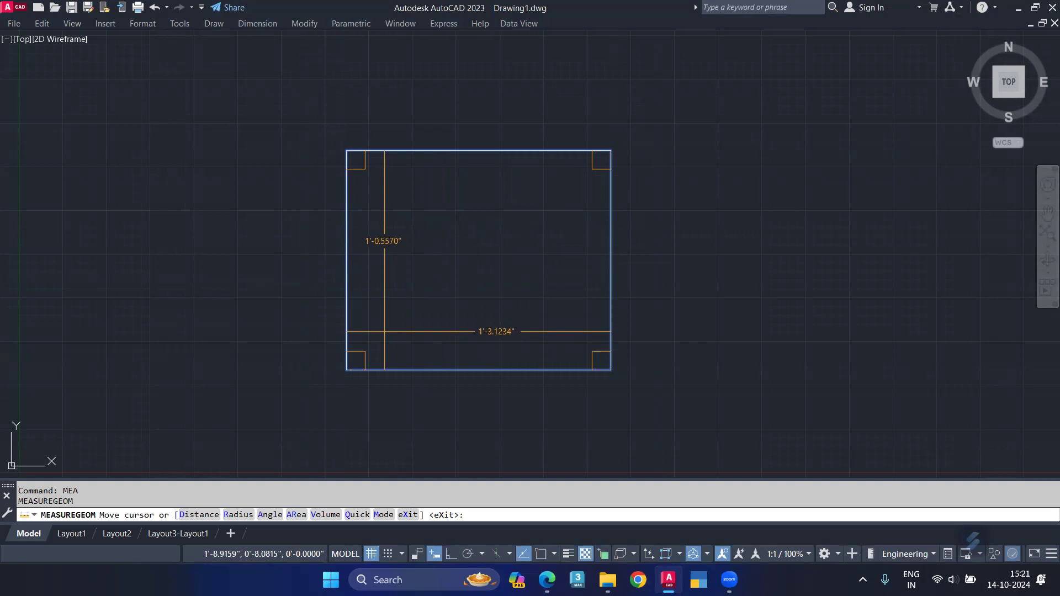
{"action": "key", "text": "Escape"}
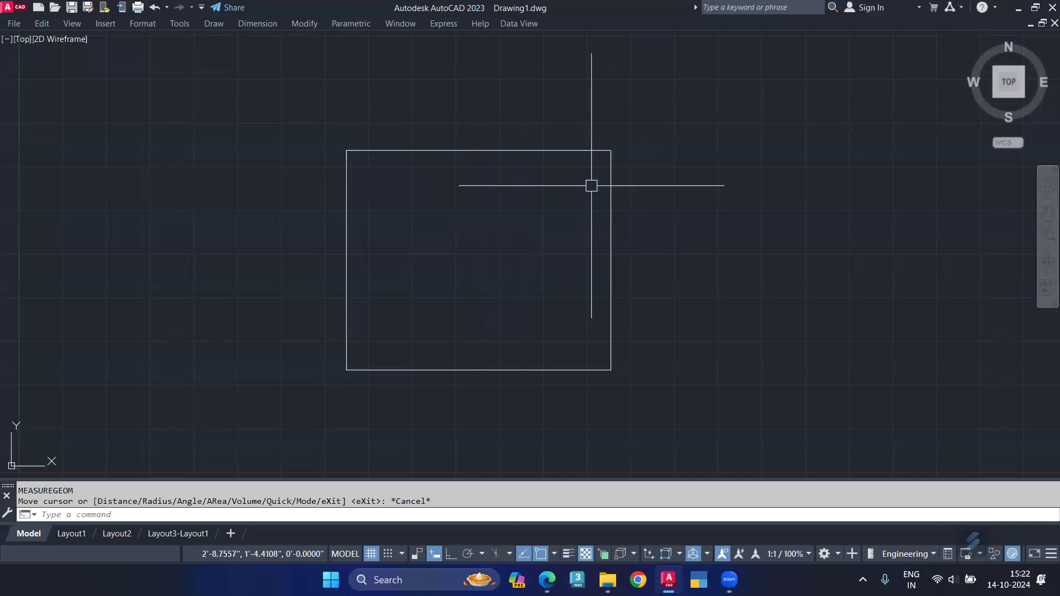
{"action": "scroll", "coordinate": [572, 148], "scroll_direction": "down", "scroll_amount": 2}
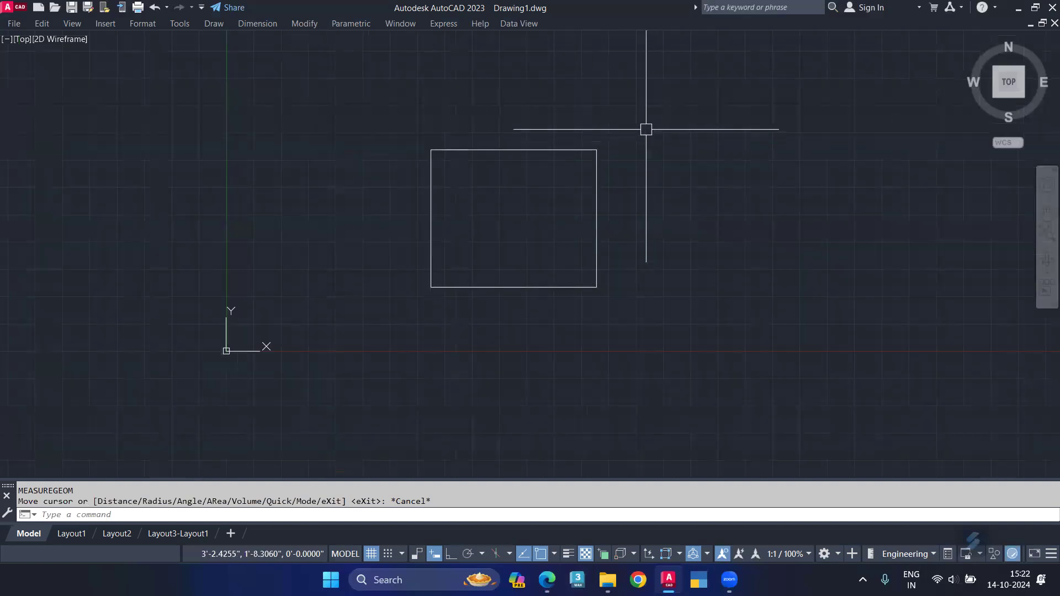
{"action": "left_click", "coordinate": [671, 83]}
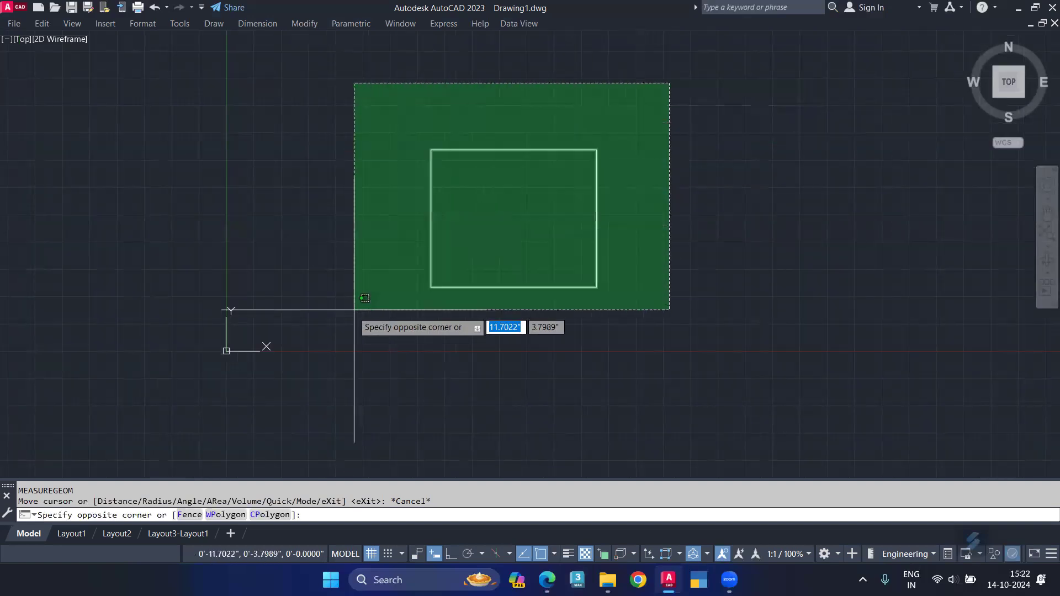
{"action": "left_click", "coordinate": [348, 315]}
{"action": "key", "text": "Delete"}
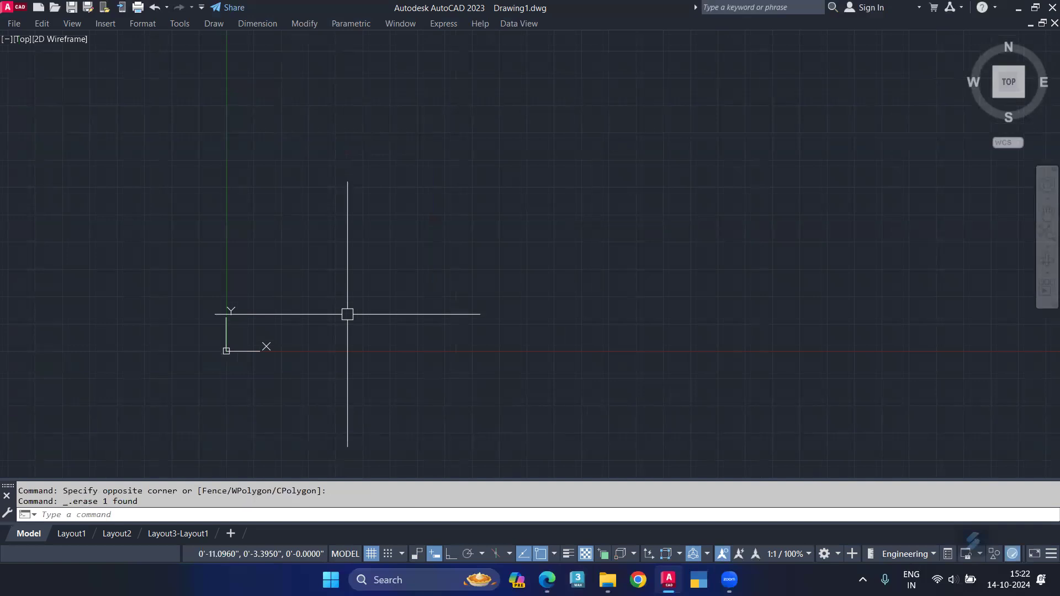
{"action": "type", "text": "OOPS"}
{"action": "key", "text": "Return"}
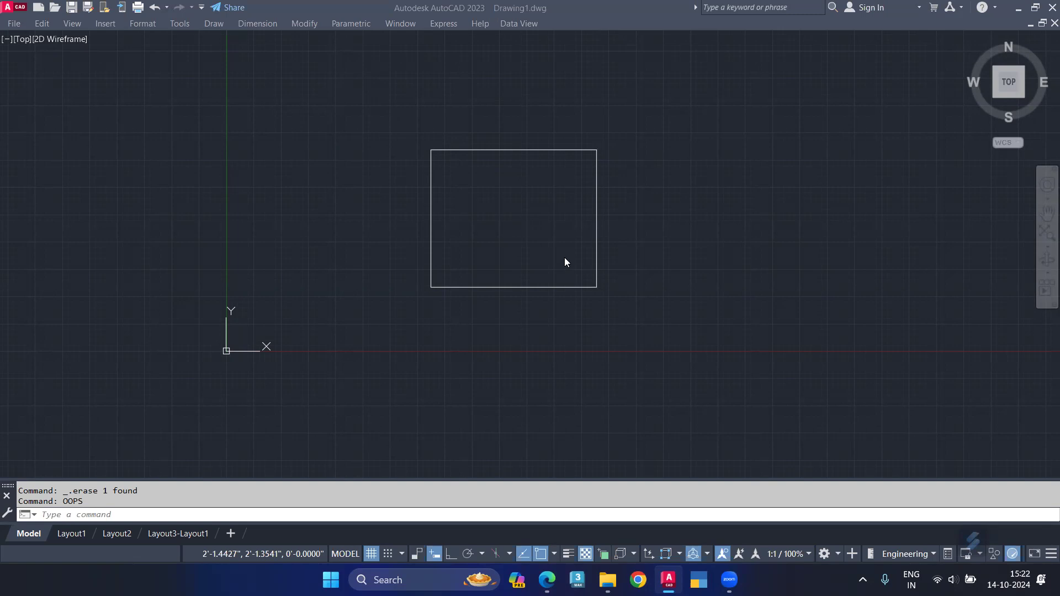
- Window-select the rectangle and erase it, leaving the drawing empty
{"action": "scroll", "coordinate": [564, 257], "scroll_direction": "down", "scroll_amount": 4}
{"action": "scroll", "coordinate": [502, 237], "scroll_direction": "up", "scroll_amount": 2}
{"action": "scroll", "coordinate": [504, 235], "scroll_direction": "up", "scroll_amount": 2}
{"action": "left_click", "coordinate": [753, 157]}
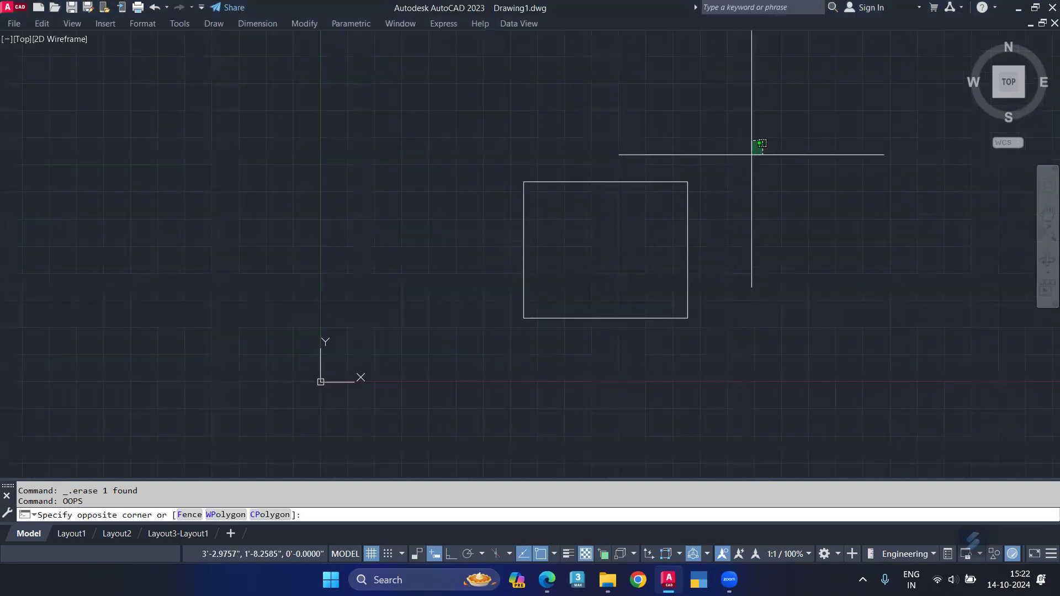
{"action": "left_click", "coordinate": [428, 349]}
{"action": "key", "text": "Delete"}
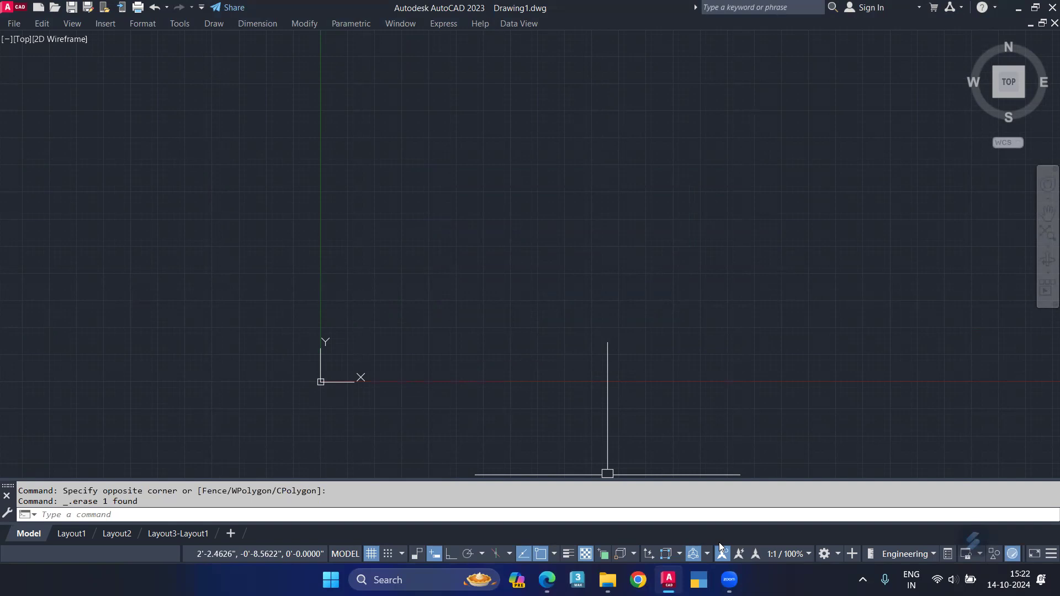
- Draw the upper circle above the origin
{"action": "type", "text": "c"}
{"action": "key", "text": "Return"}
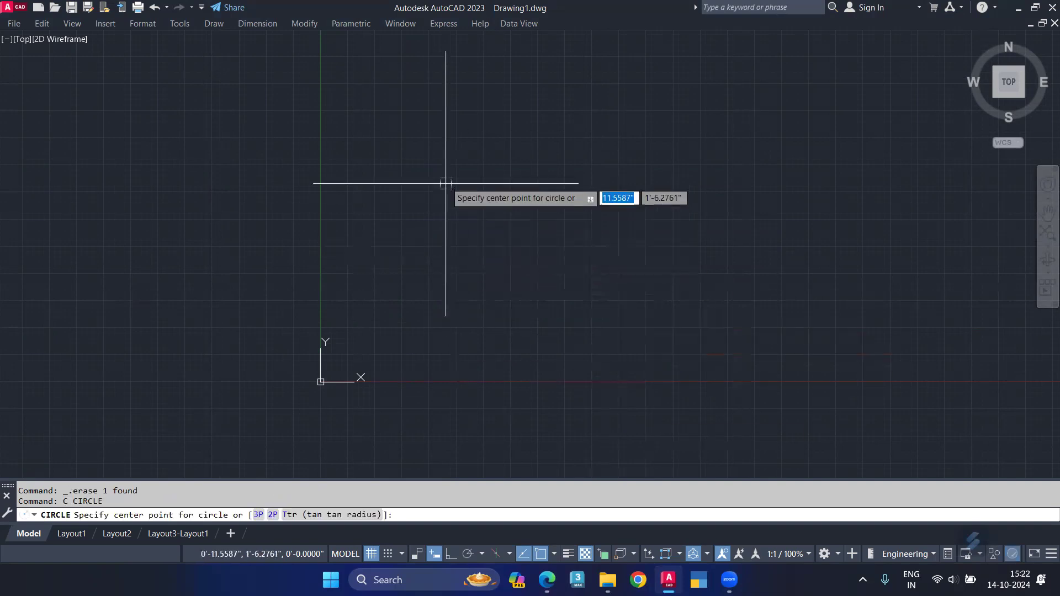
{"action": "left_click", "coordinate": [446, 177]}
{"action": "left_click", "coordinate": [446, 208]}
- Draw three rectangles: a tall narrow one, a wide one, and a lower-right square
{"action": "type", "text": "rec"}
{"action": "key", "text": "Return"}
{"action": "left_click", "coordinate": [518, 231]}
{"action": "left_click", "coordinate": [547, 288]}
{"action": "type", "text": "rec"}
{"action": "key", "text": "Return"}
{"action": "left_click", "coordinate": [589, 190]}
{"action": "left_click", "coordinate": [673, 223]}
{"action": "type", "text": "rec"}
{"action": "key", "text": "Return"}
{"action": "left_click", "coordinate": [601, 266]}
{"action": "left_click", "coordinate": [680, 344]}
- Draw a smaller lower circle to the left of the rectangles
{"action": "type", "text": "c"}
{"action": "key", "text": "Return"}
{"action": "left_click", "coordinate": [414, 272]}
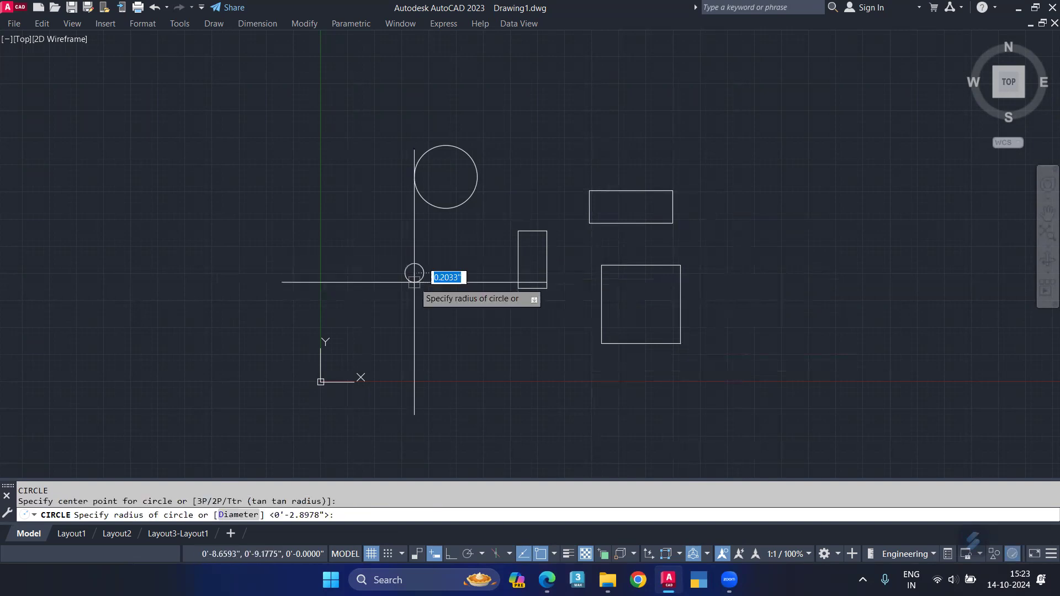
{"action": "left_click", "coordinate": [430, 297]}
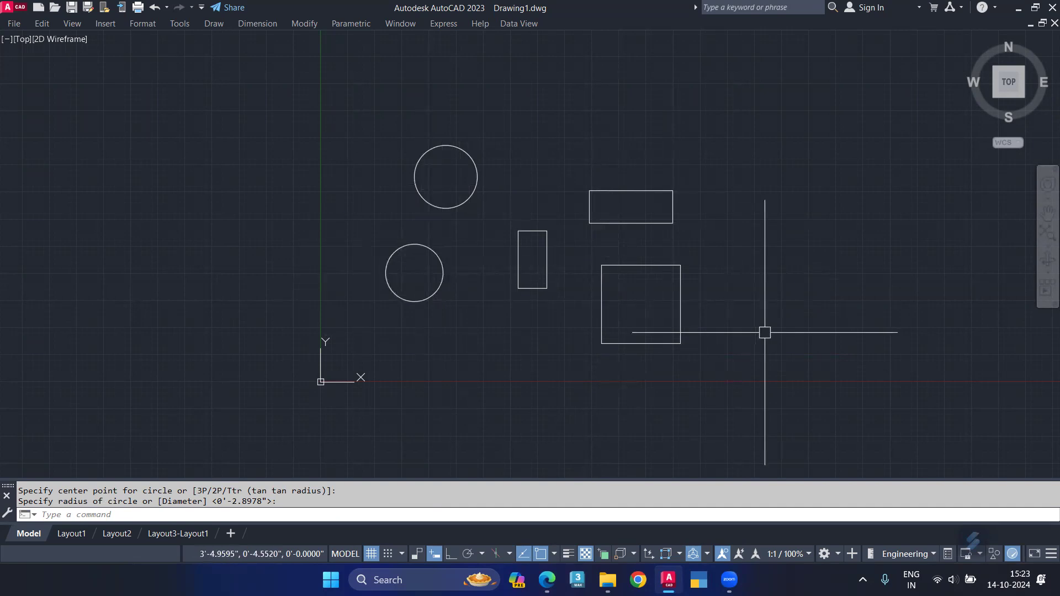
- Draw an eight-vertex wipeout polygon around the rectangles and upper circle, excluding the lower circle
{"action": "type", "text": "WIPEOUT"}
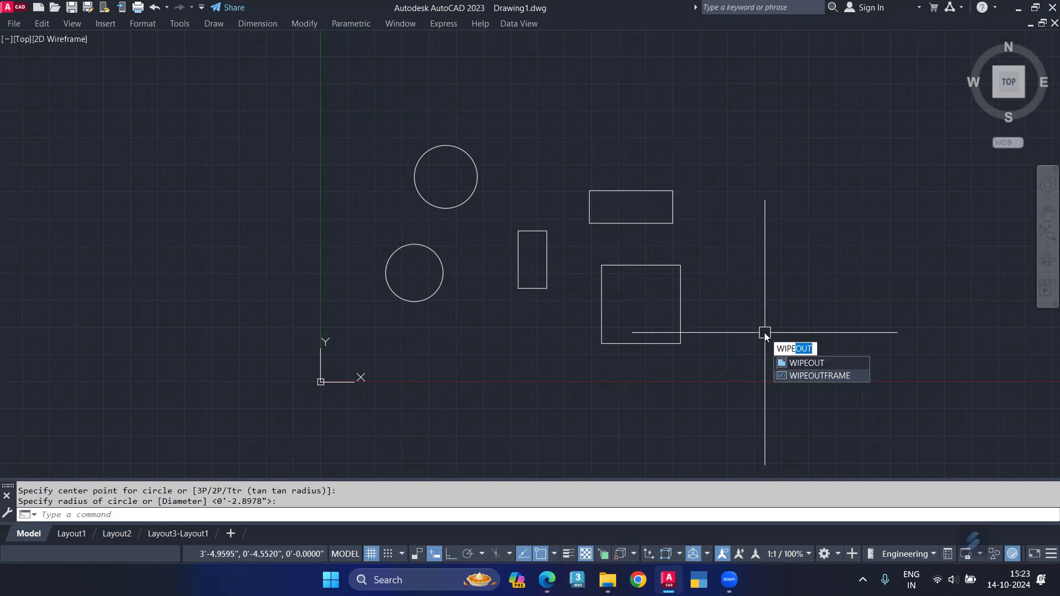
{"action": "left_click", "coordinate": [798, 362]}
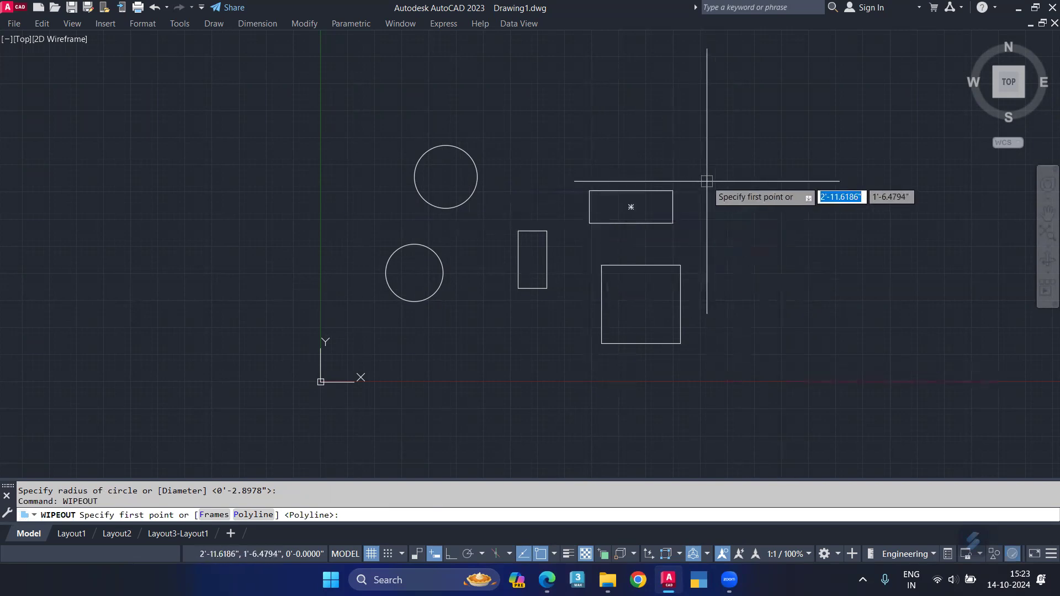
{"action": "left_click", "coordinate": [724, 162]}
{"action": "left_click", "coordinate": [606, 97]}
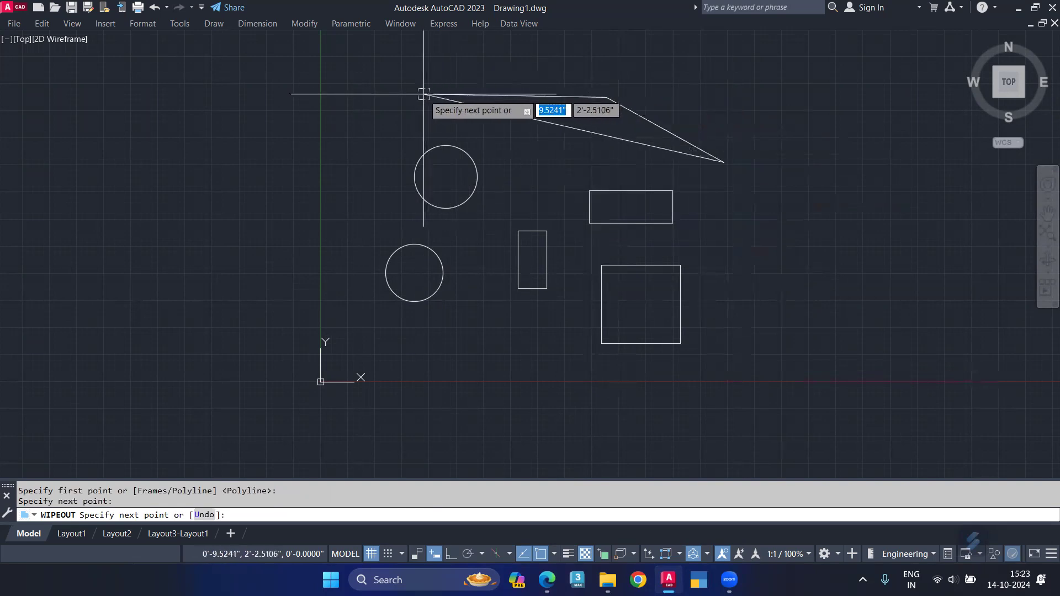
{"action": "left_click", "coordinate": [424, 94]}
{"action": "left_click", "coordinate": [389, 169]}
{"action": "left_click", "coordinate": [390, 230]}
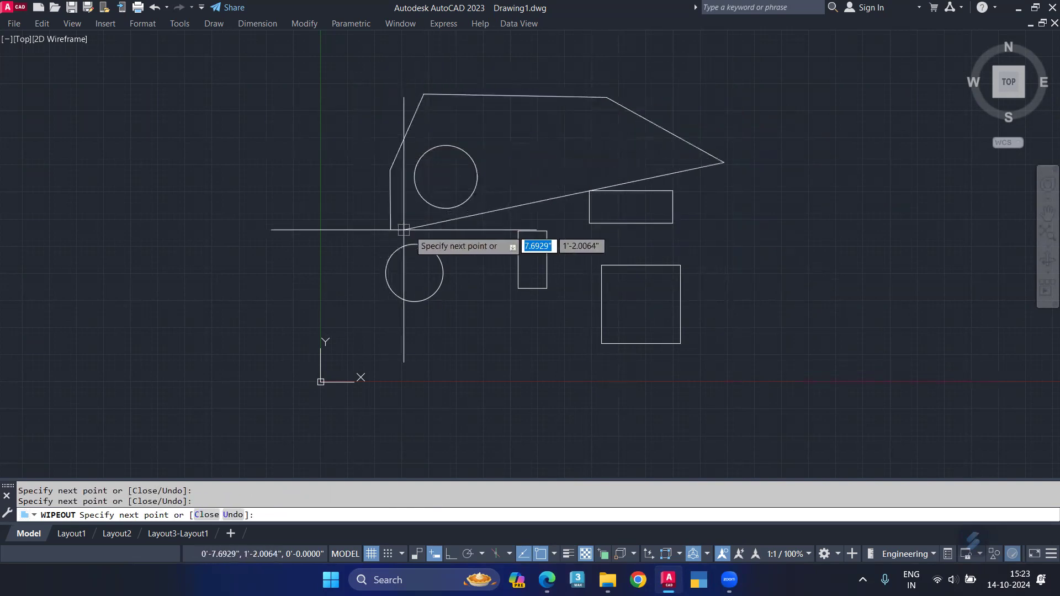
{"action": "left_click", "coordinate": [479, 254]}
{"action": "left_click", "coordinate": [550, 349]}
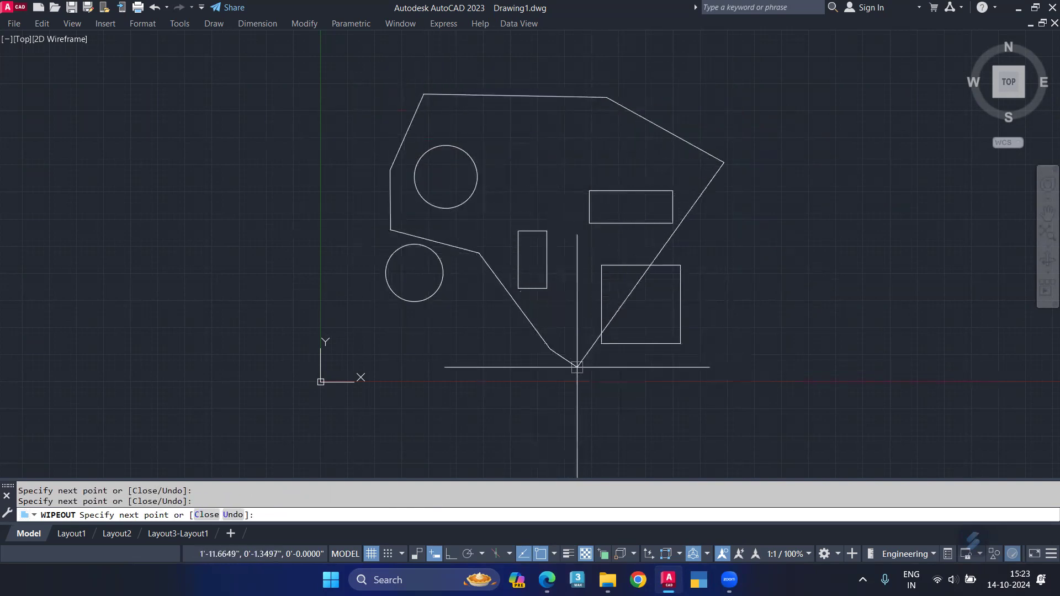
{"action": "left_click", "coordinate": [702, 366]}
{"action": "key", "text": "Return"}
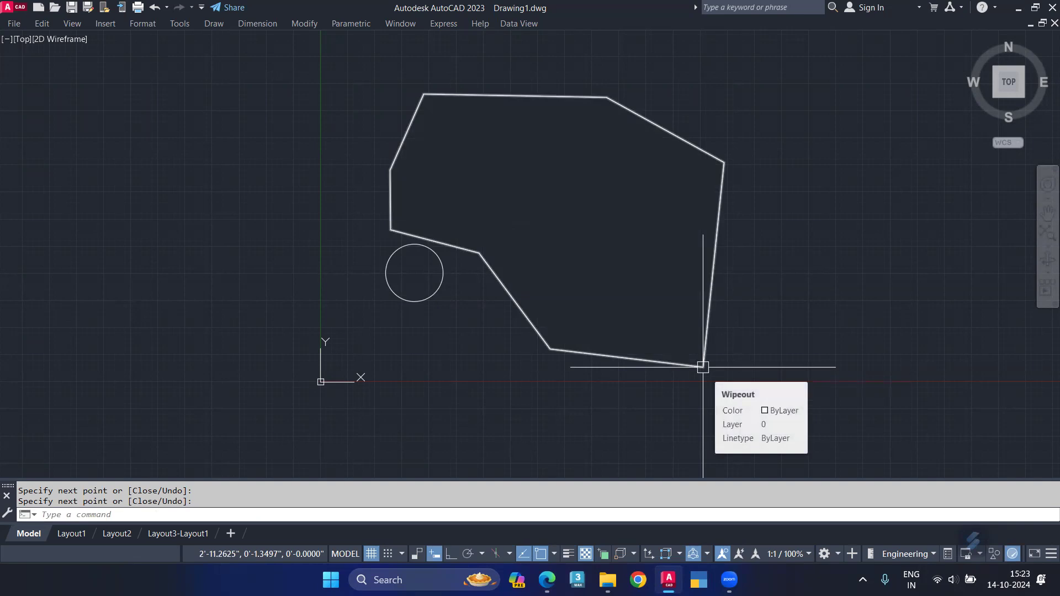
- Set wipeout Frames to OFF and turn off the grid with F7
{"action": "key", "text": "Return"}
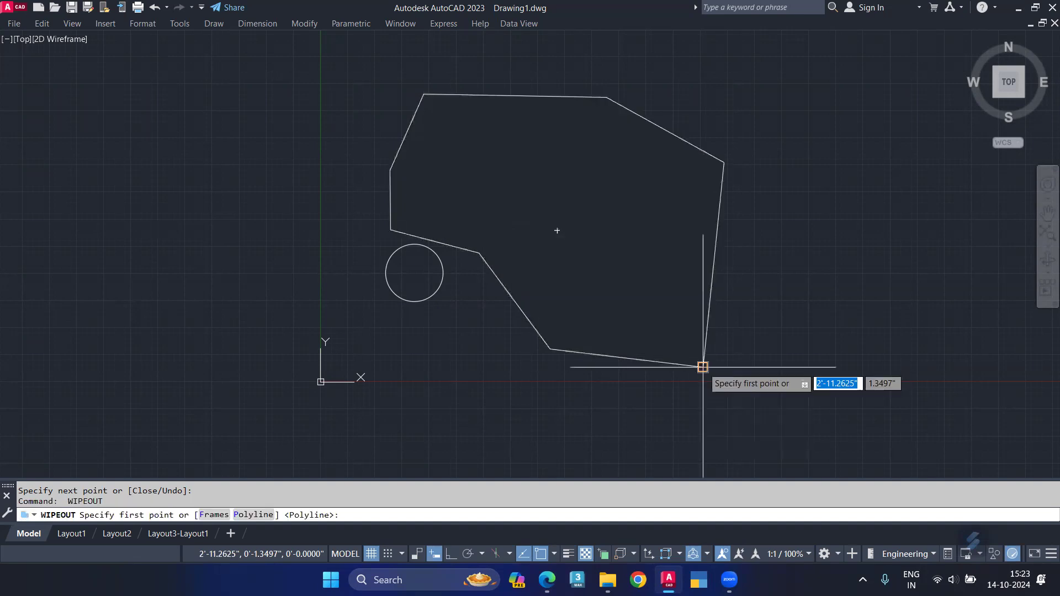
{"action": "left_click", "coordinate": [213, 515]}
{"action": "left_click", "coordinate": [162, 515]}
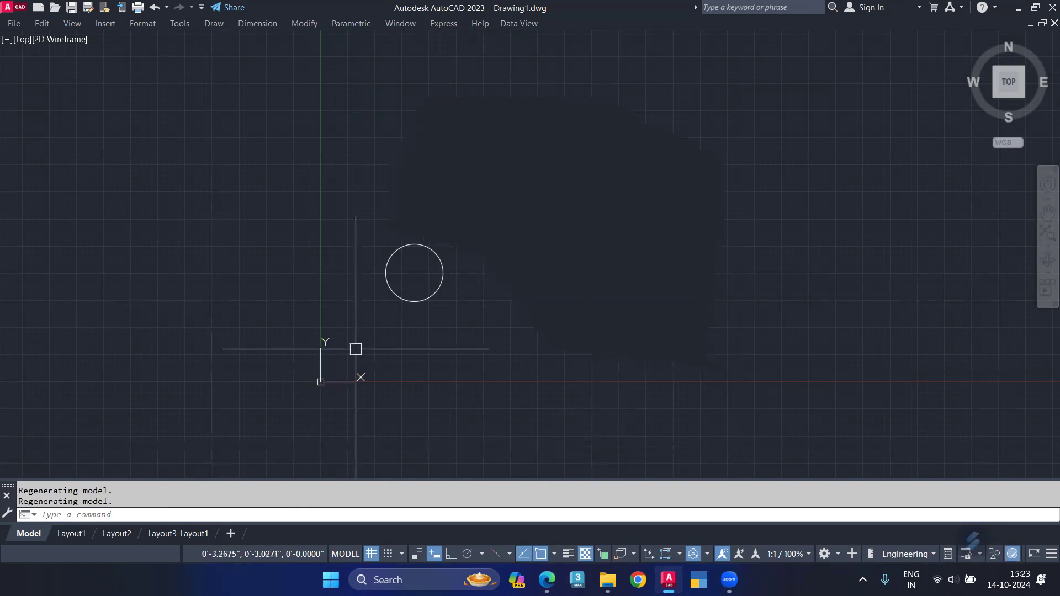
{"action": "key", "text": "F7"}
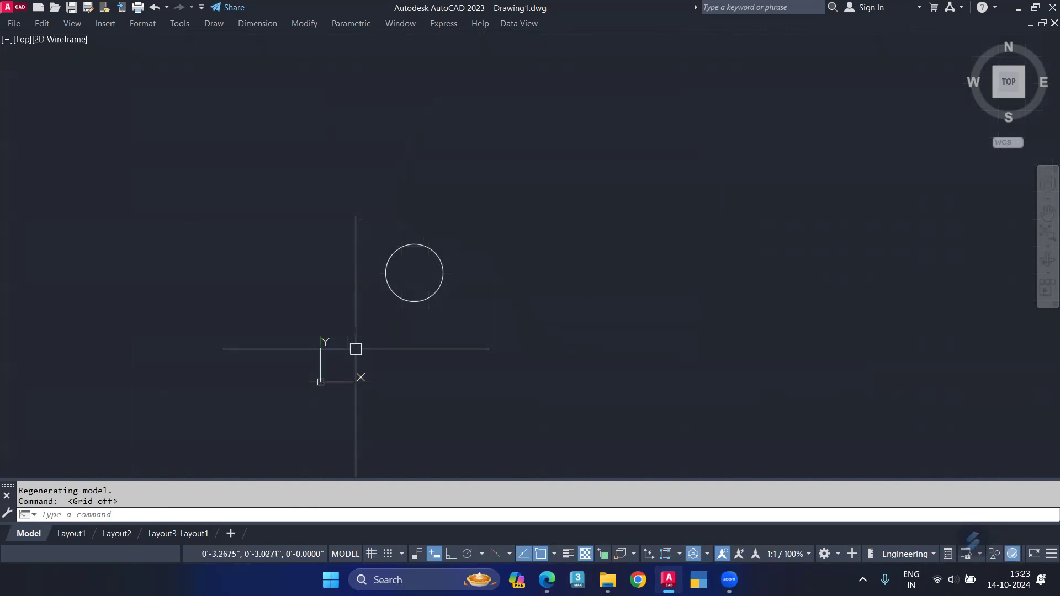